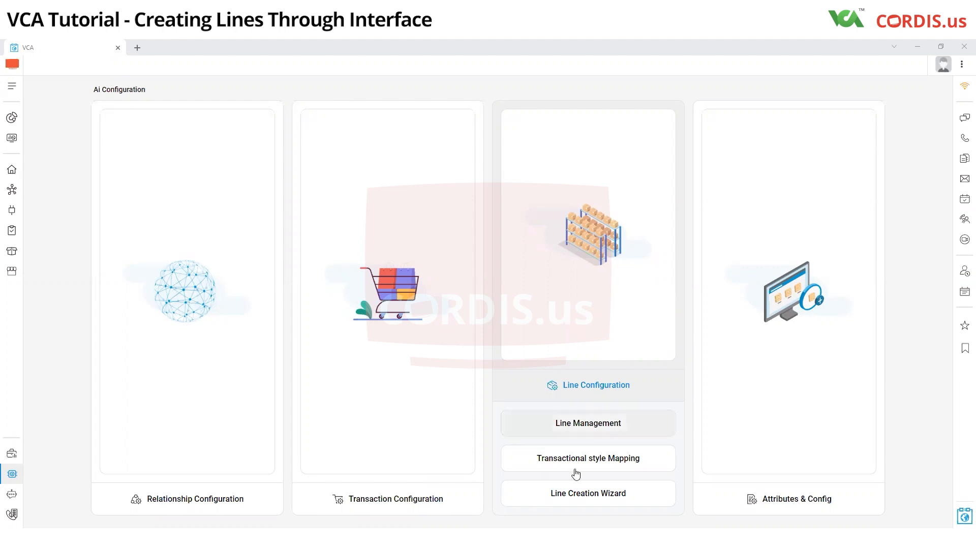
Step: Open the measurement units in Line Management
left_click(579, 432)
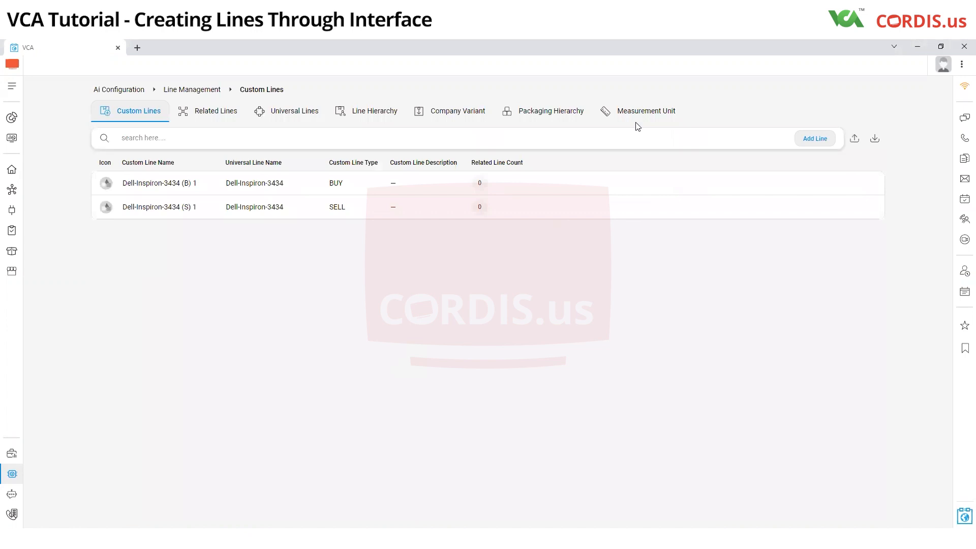
left_click(659, 110)
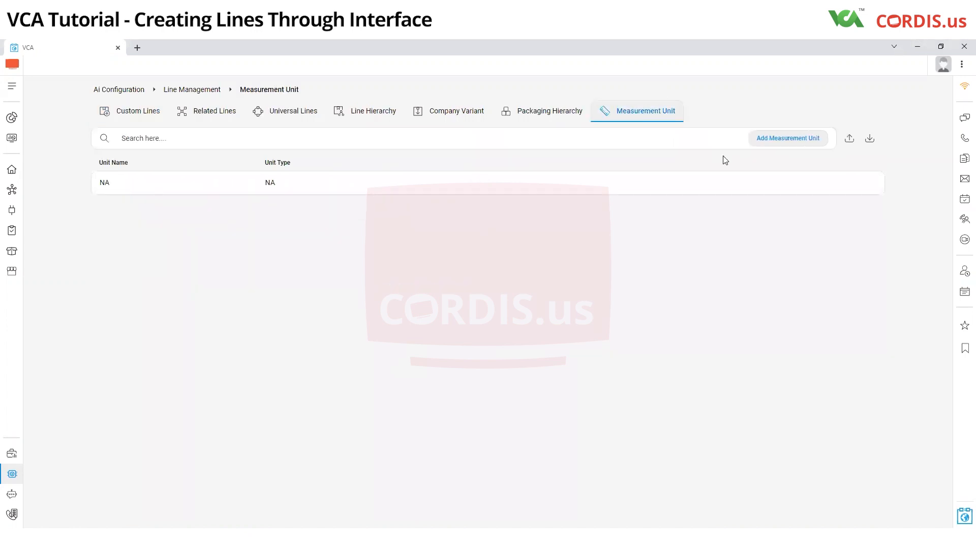
Step: Start adding a measurement unit named NA, and discard the form without saving
left_click(786, 140)
left_click(786, 140)
left_click(460, 281)
type("NA")
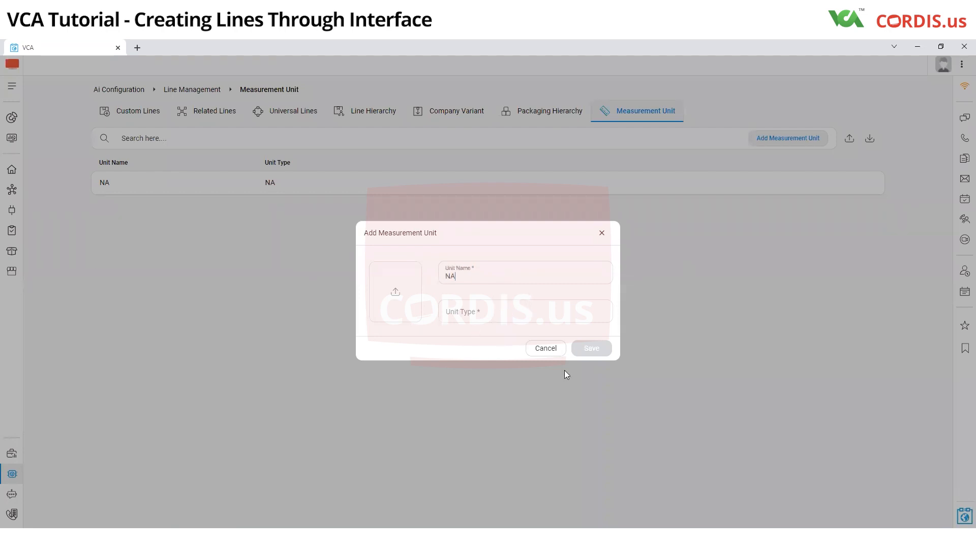
left_click(545, 348)
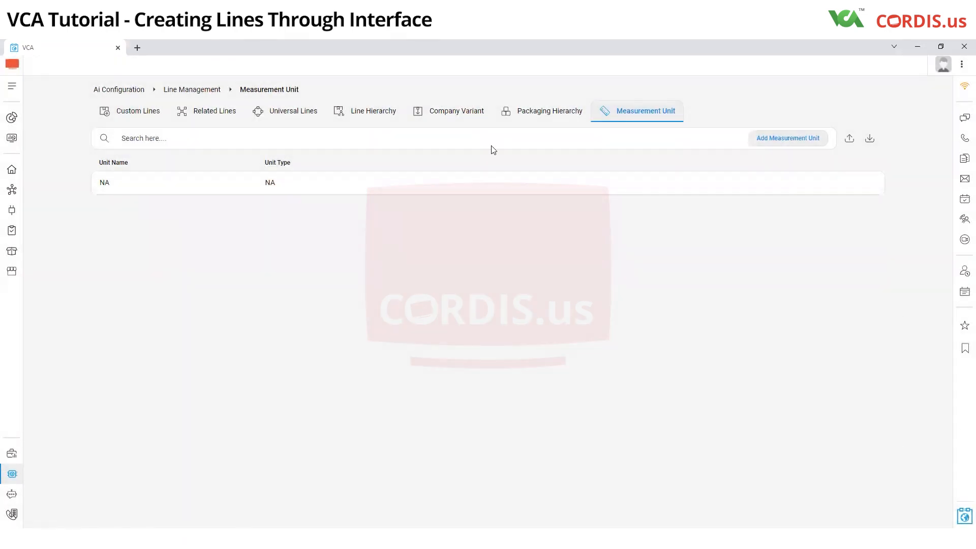
Step: Fill in a new packaging hierarchy named NA with measurement unit NA, and discard it without saving
left_click(535, 115)
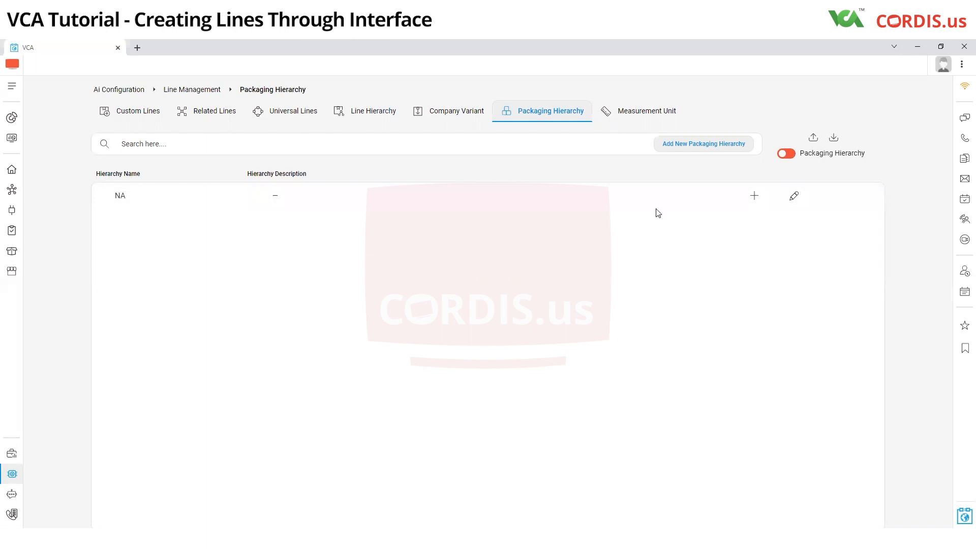
left_click(692, 145)
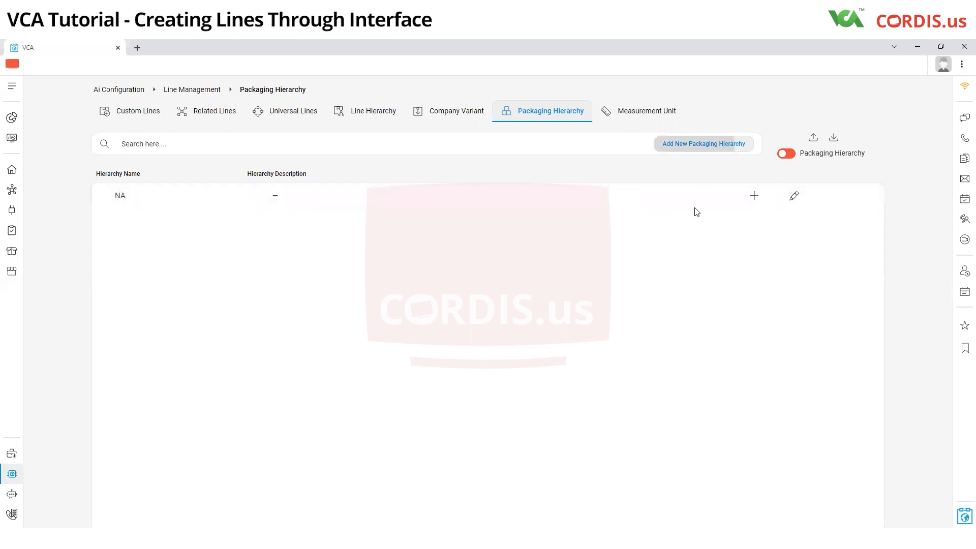
left_click(420, 258)
type("NA")
left_click(590, 299)
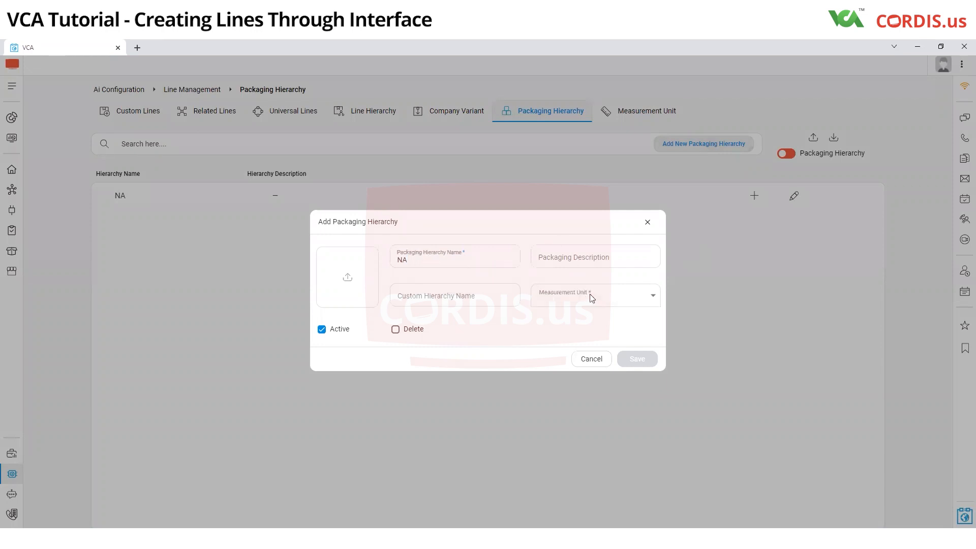
left_click(577, 316)
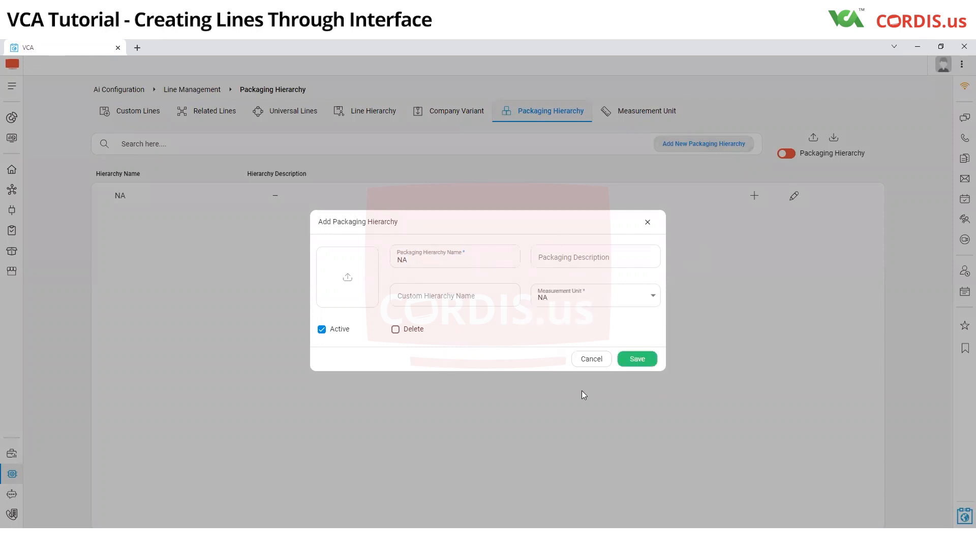
left_click(590, 359)
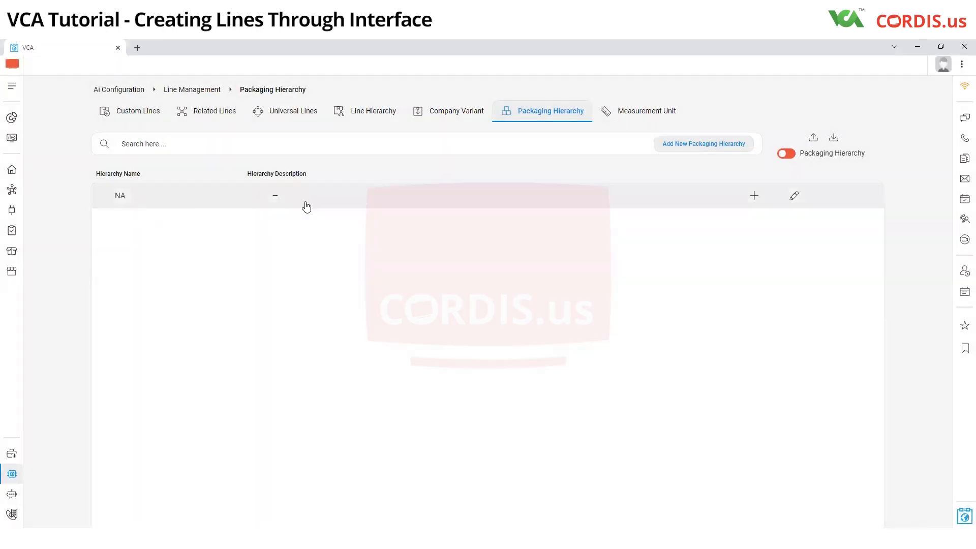
Step: Review the company variants and the fields required for a new variant, leaving the form unsaved
left_click(452, 116)
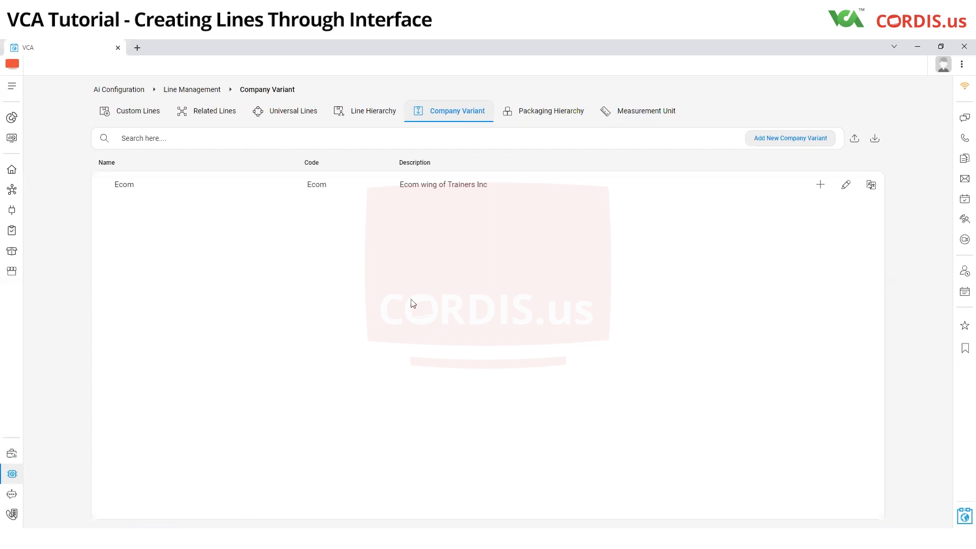
left_click(778, 137)
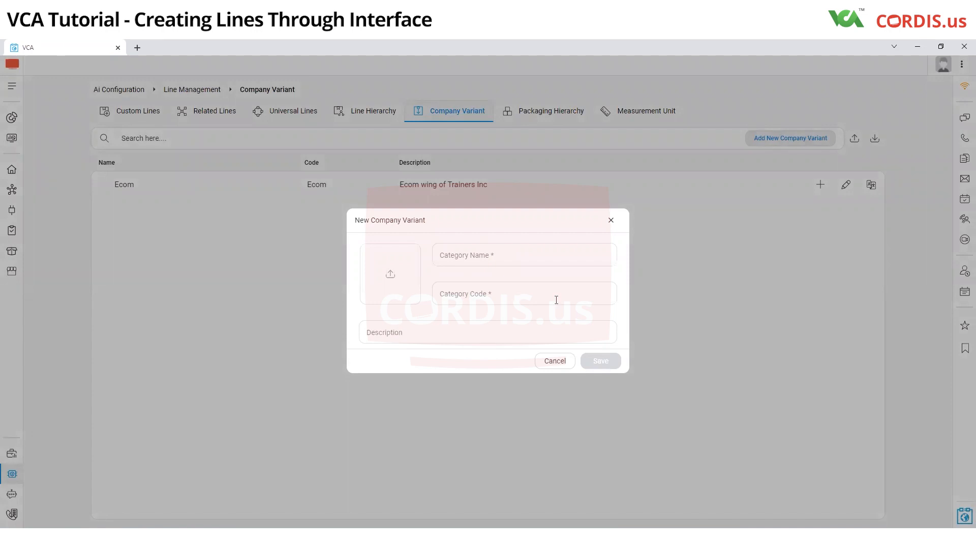
left_click(554, 362)
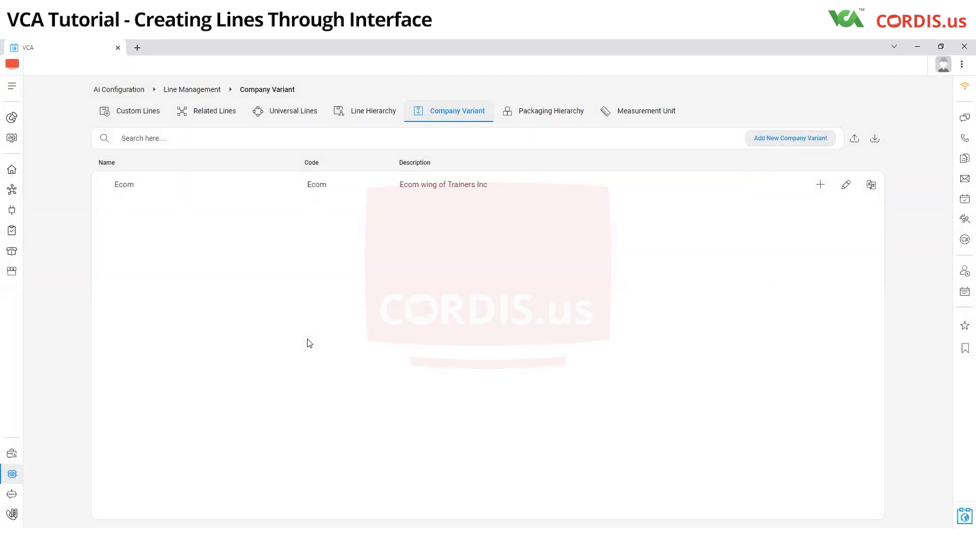
left_click(360, 116)
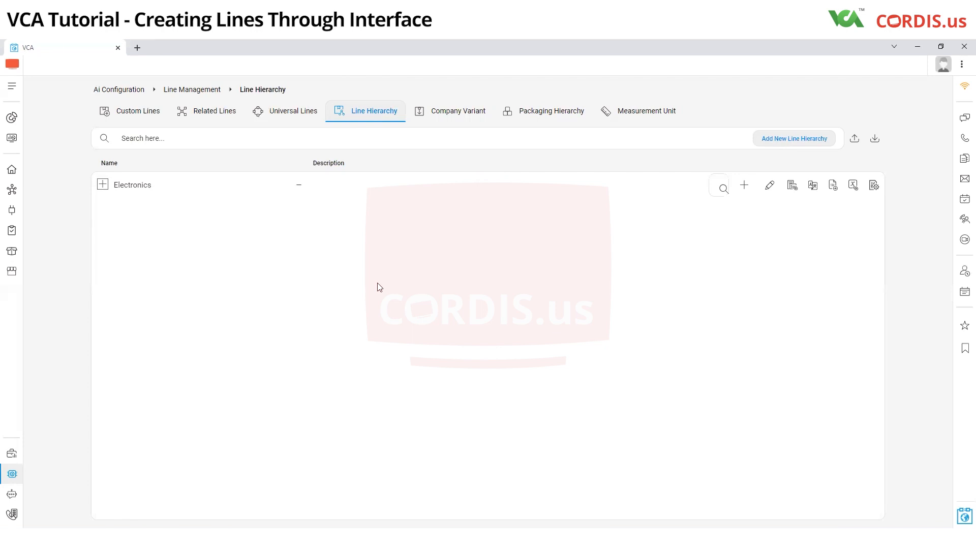
left_click(426, 115)
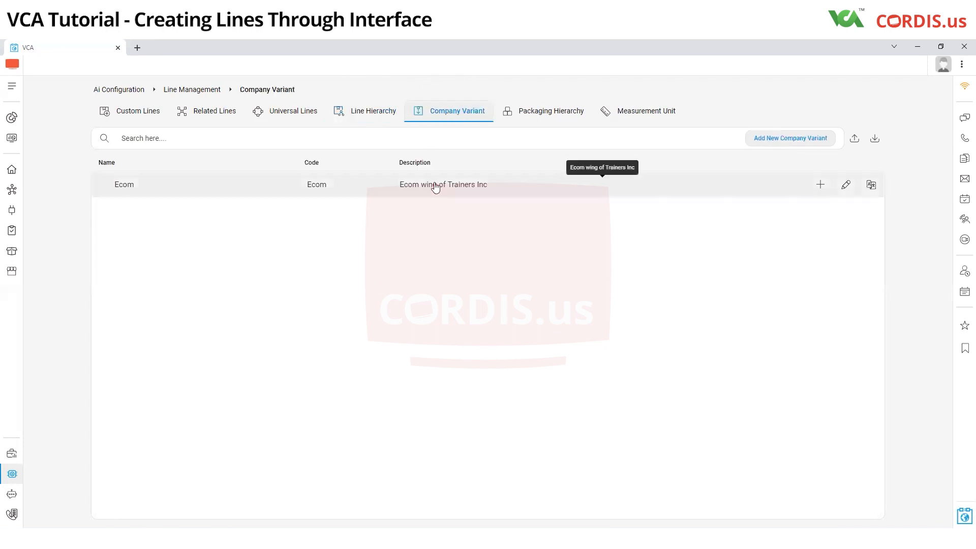
Step: Expand Electronics in the line hierarchy and inspect the new top-level hierarchy form without saving it
left_click(378, 115)
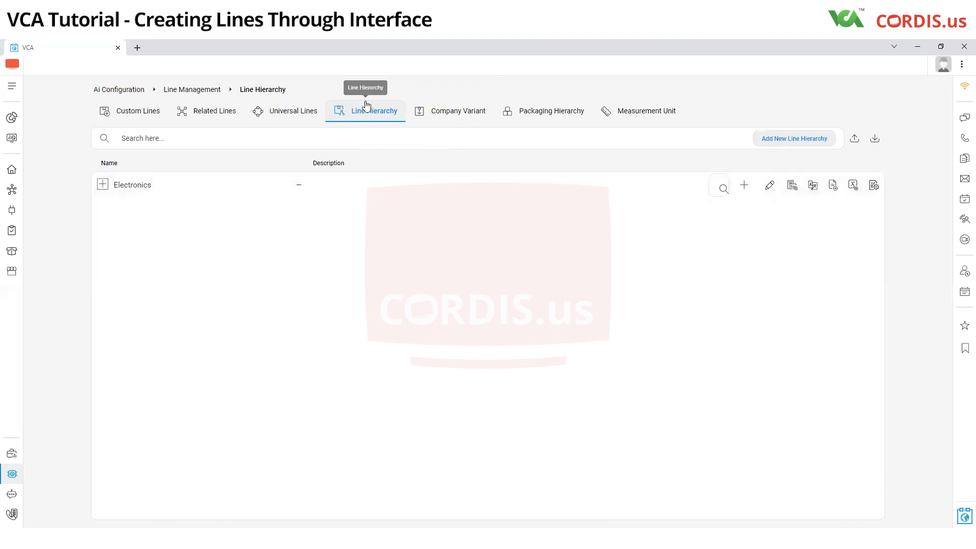
left_click(104, 186)
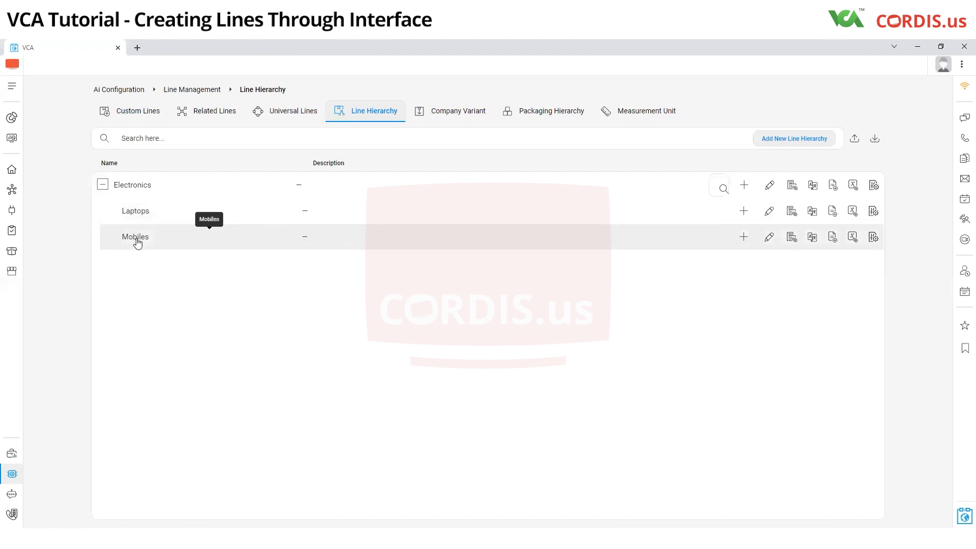
left_click(785, 139)
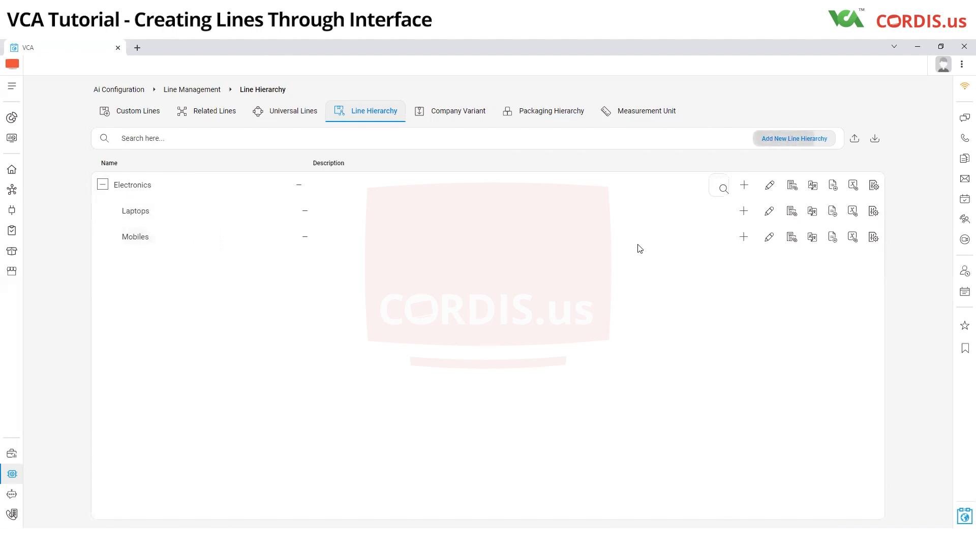
left_click(428, 283)
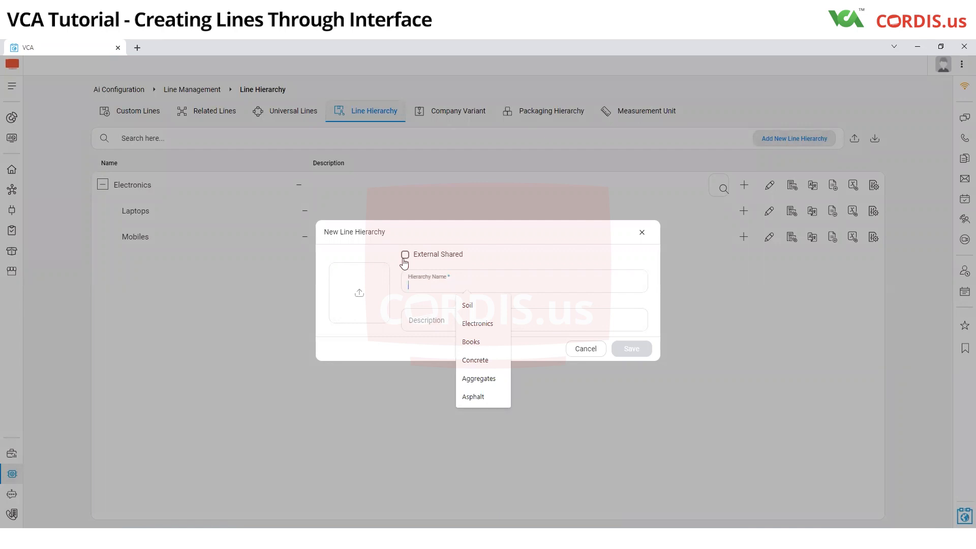
left_click(643, 232)
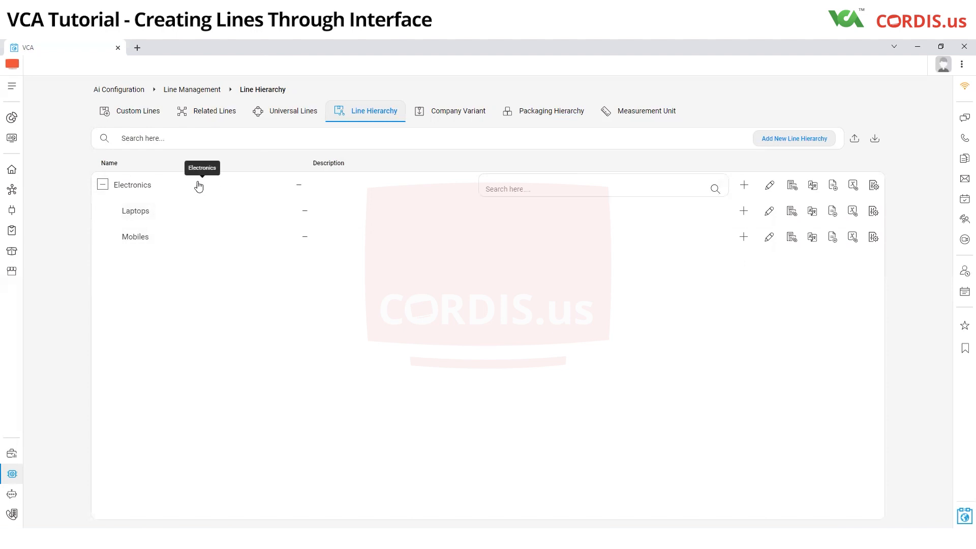
Step: Add a child hierarchy under Electronics with the name Television and the description Television
left_click(744, 186)
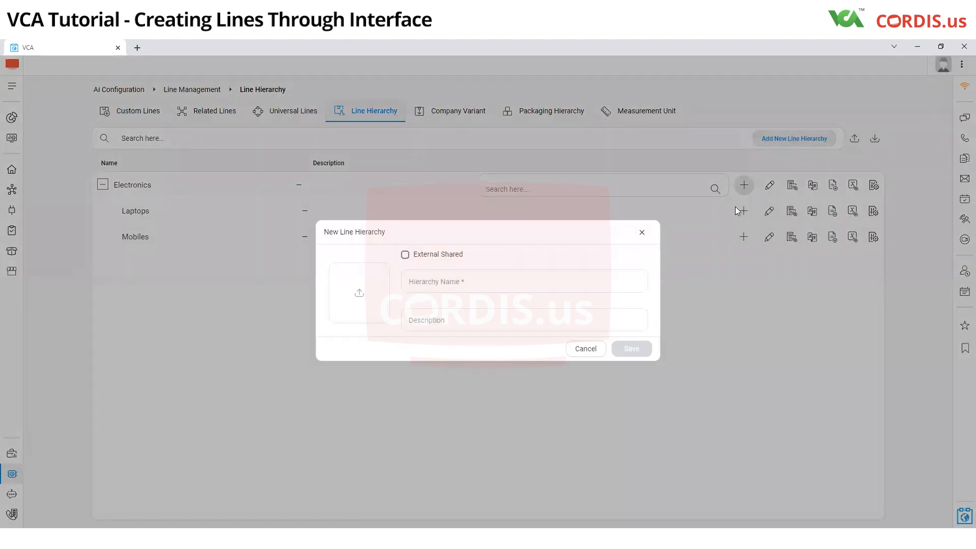
left_click(512, 285)
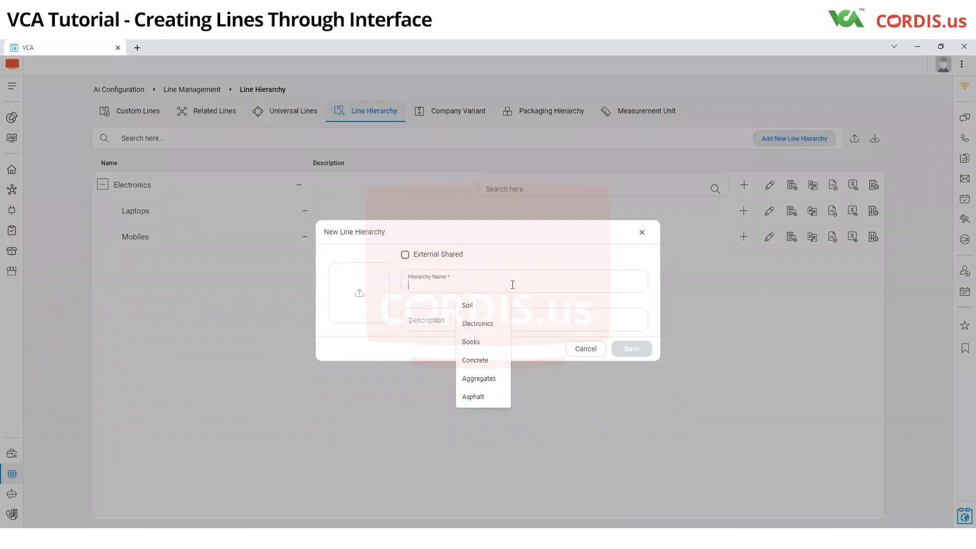
type("Television")
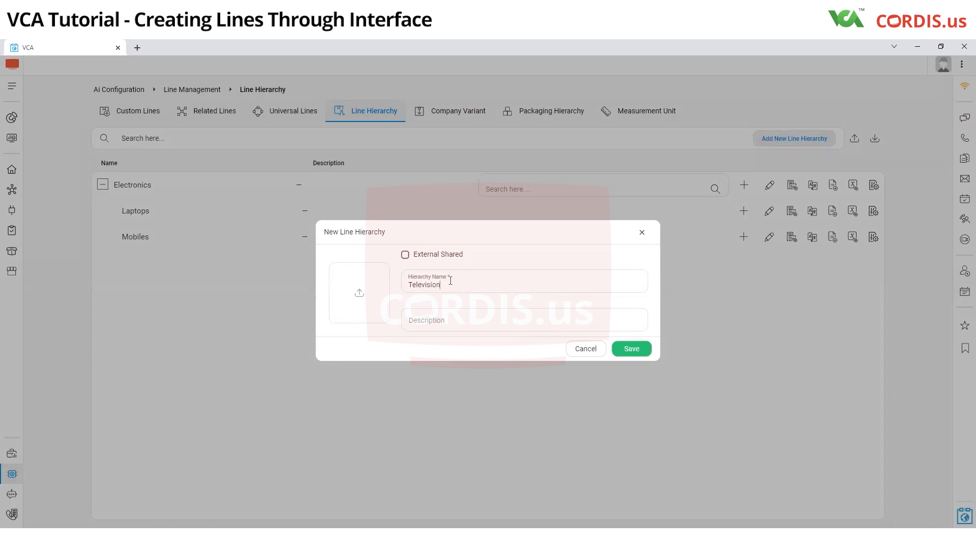
left_click_drag(438, 285, 397, 287)
key("ctrl+c")
left_click(420, 323)
key("ctrl+v")
left_click(636, 350)
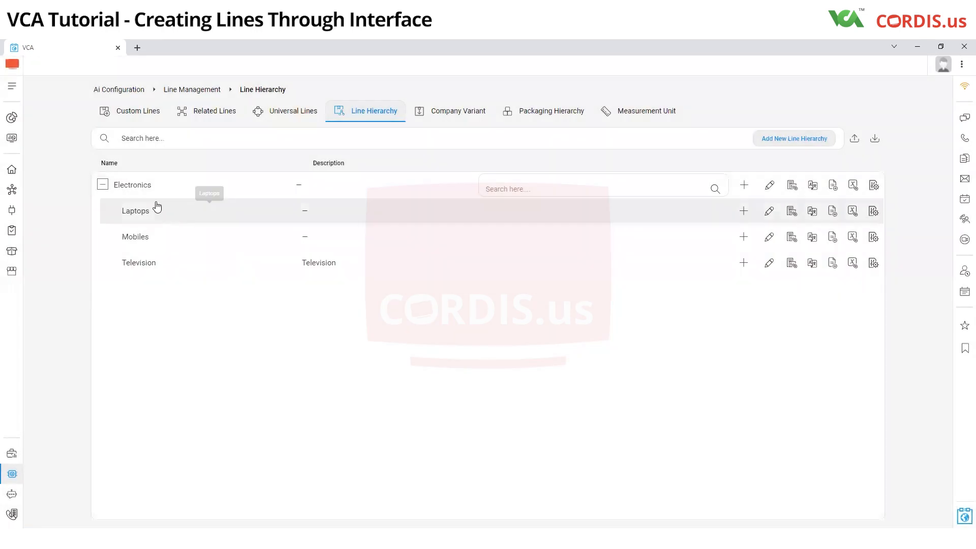
left_click(103, 187)
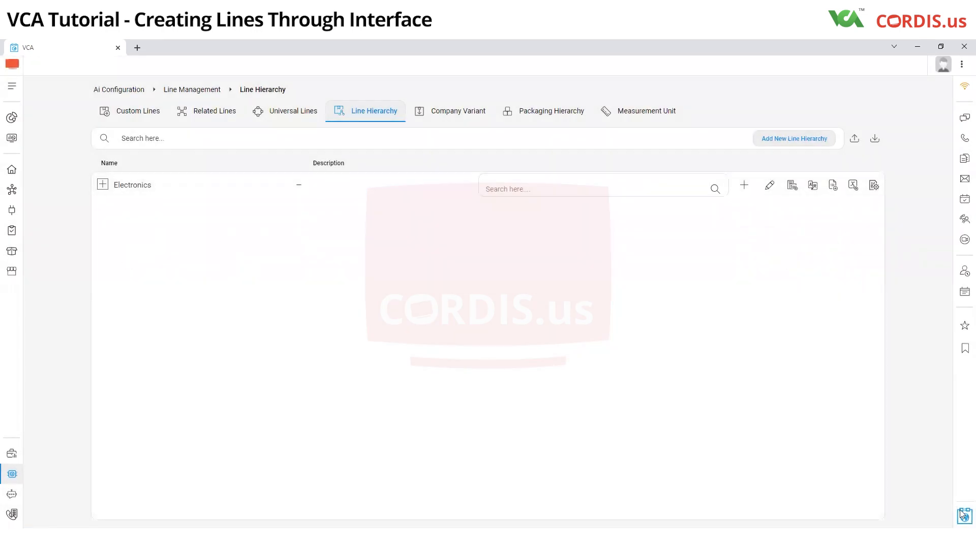
left_click(103, 184)
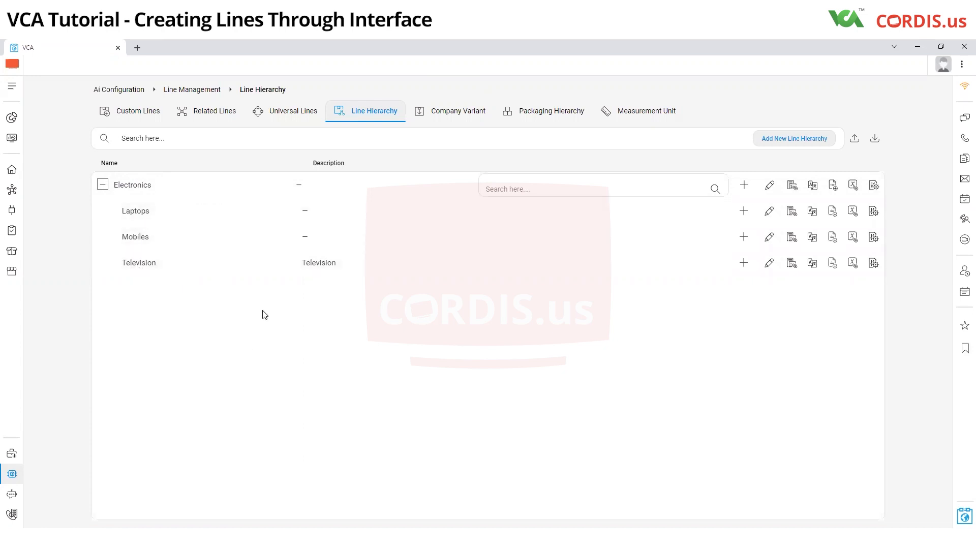
Step: Start a new universal line with Compaq Hopta 1232 as both its line name and line description
left_click(293, 114)
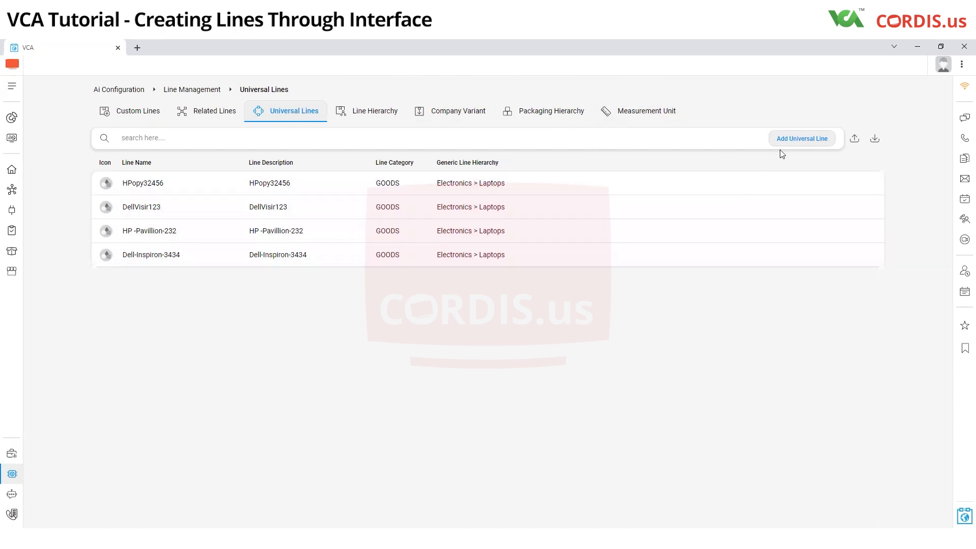
left_click(794, 147)
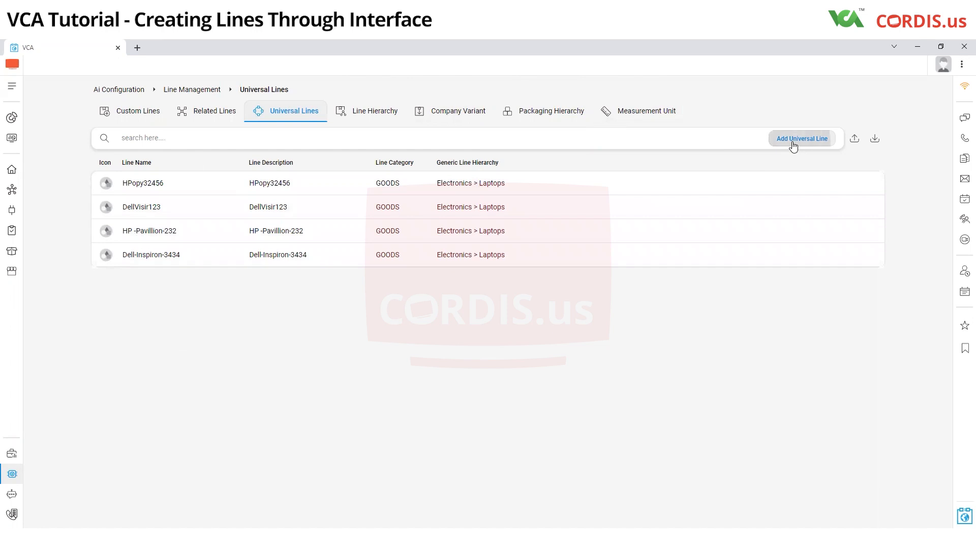
left_click(247, 137)
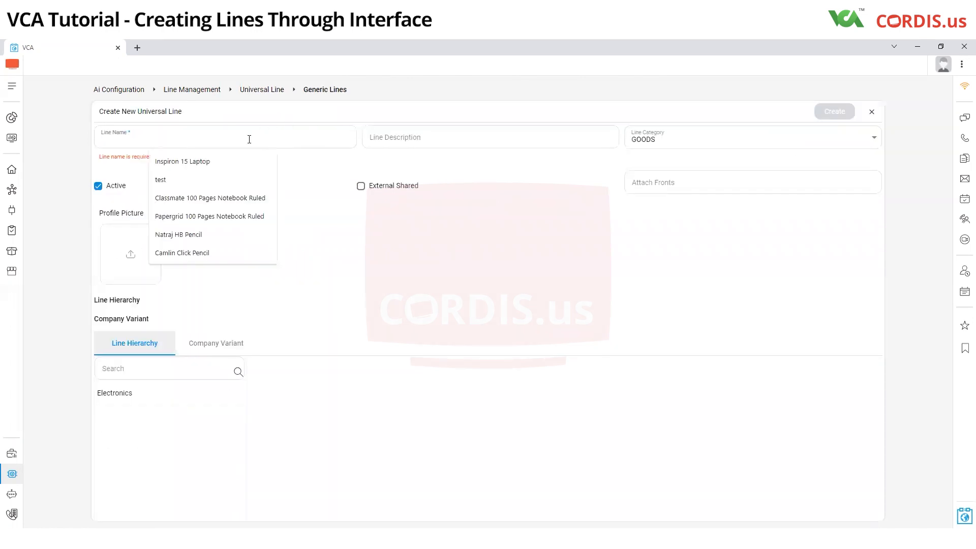
type("Comp")
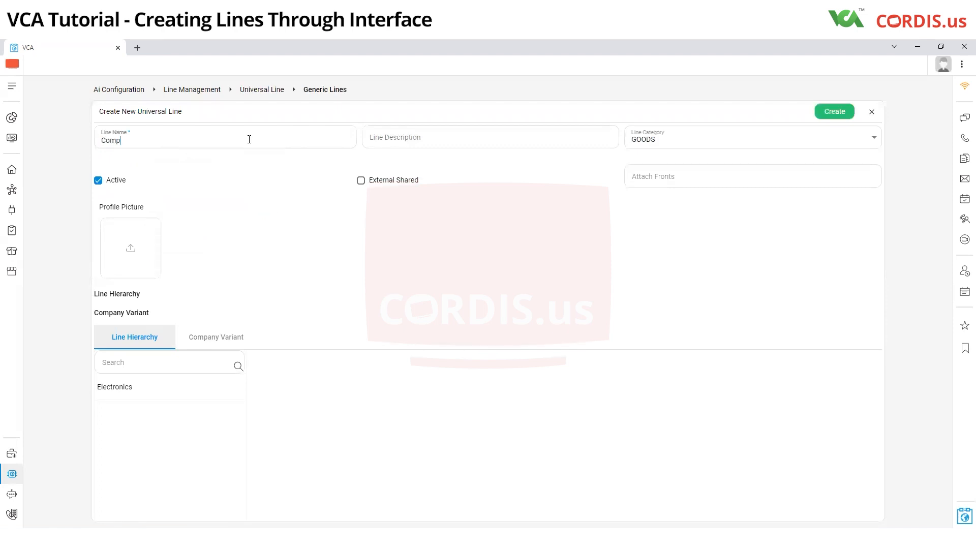
type("aq Hopta 1232")
left_click_drag(257, 145, 65, 148)
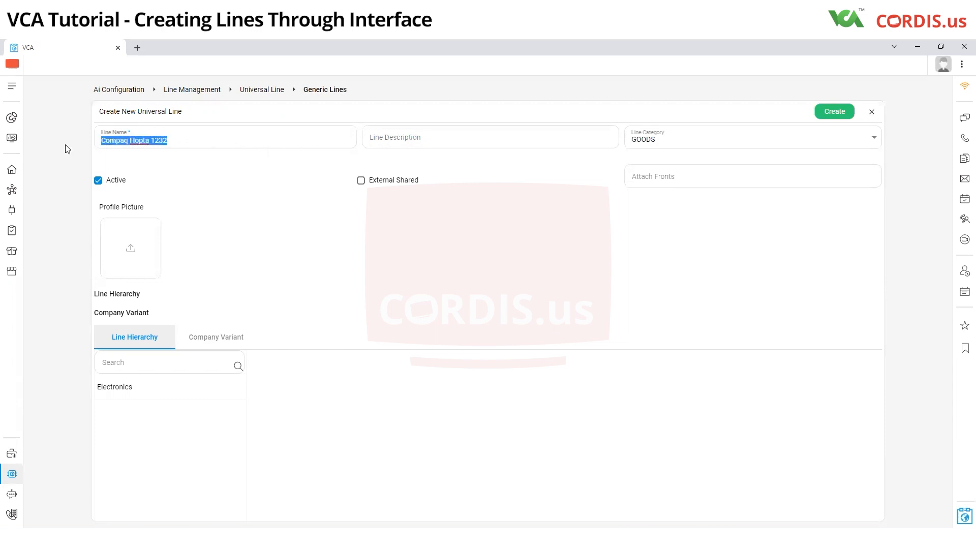
left_click(439, 138)
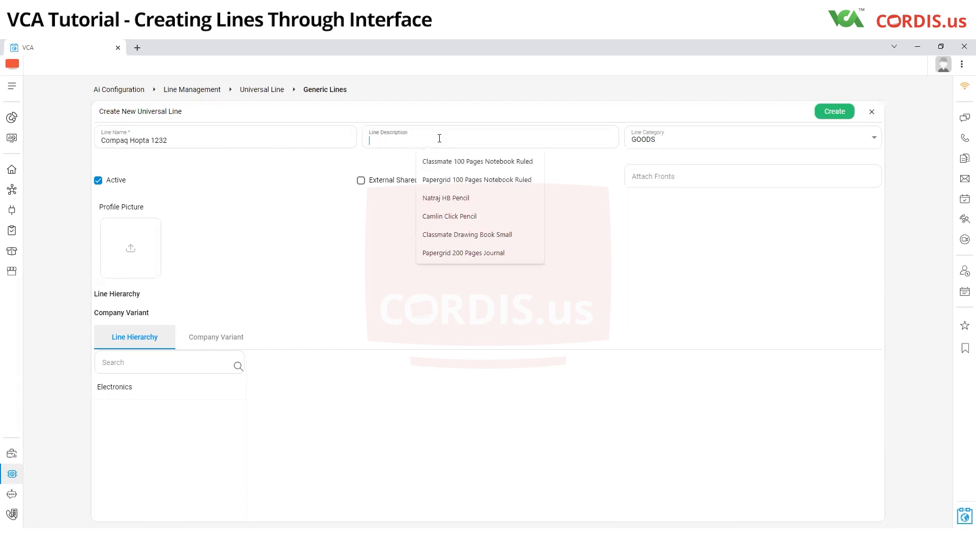
key("ctrl+v")
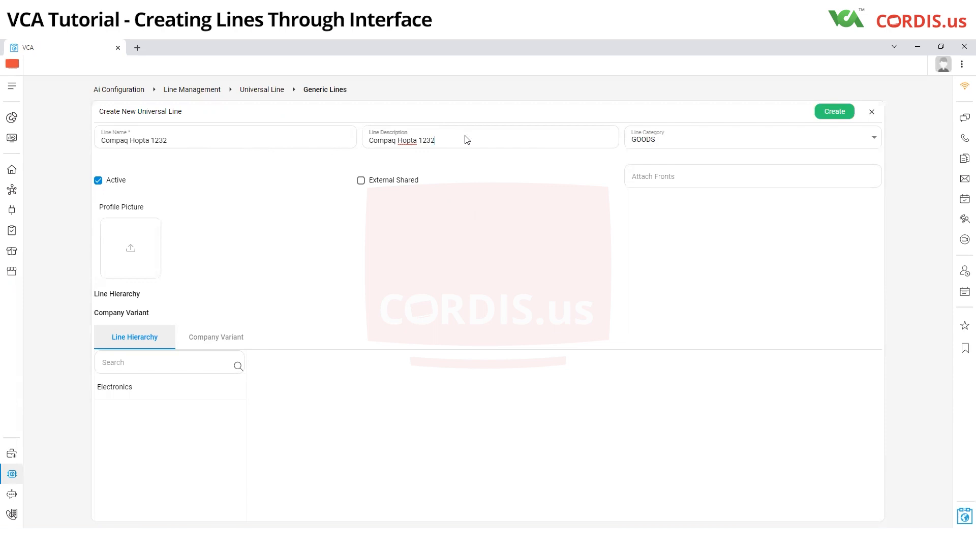
Step: Mark the new universal line as External Shared and assign it to Electronics > Laptops and the Ecom company variant
left_click(362, 182)
left_click(189, 388)
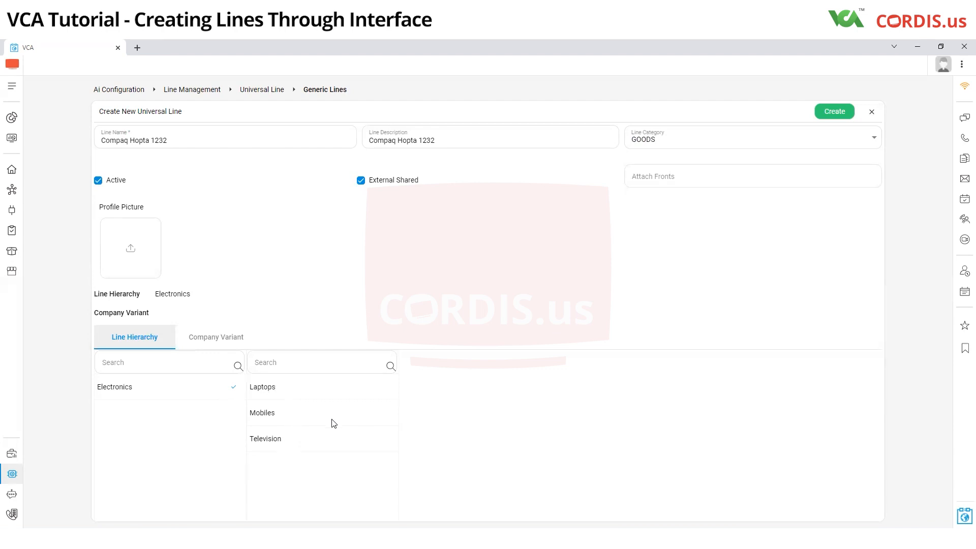
left_click(355, 394)
left_click(204, 340)
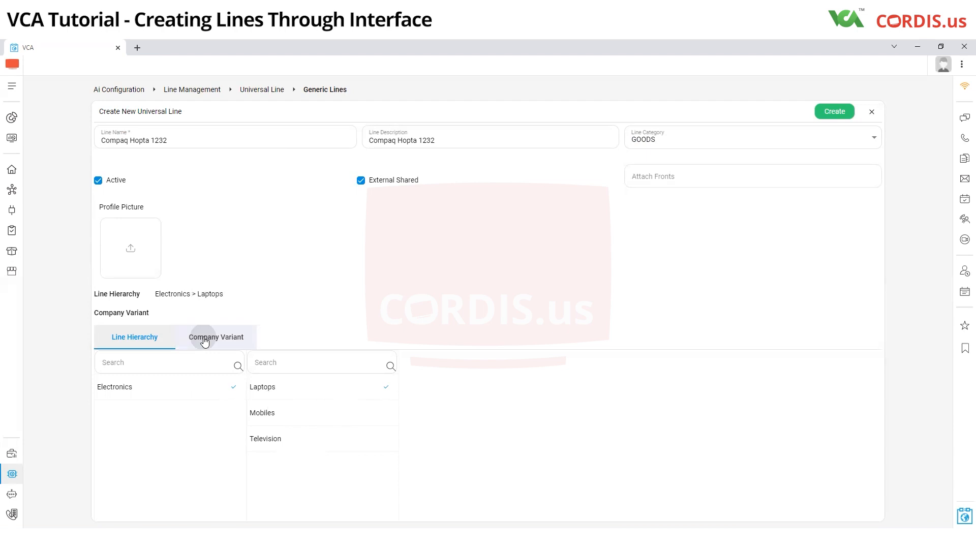
left_click(197, 395)
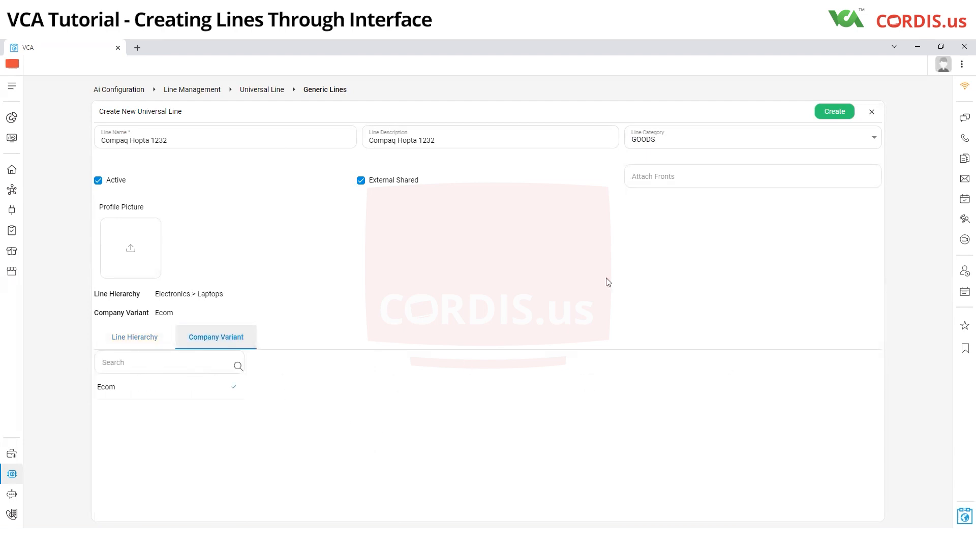
Step: Create the filled-in universal line, and start a new custom line based on the universal line Compaq Hopta 1232
left_click(839, 112)
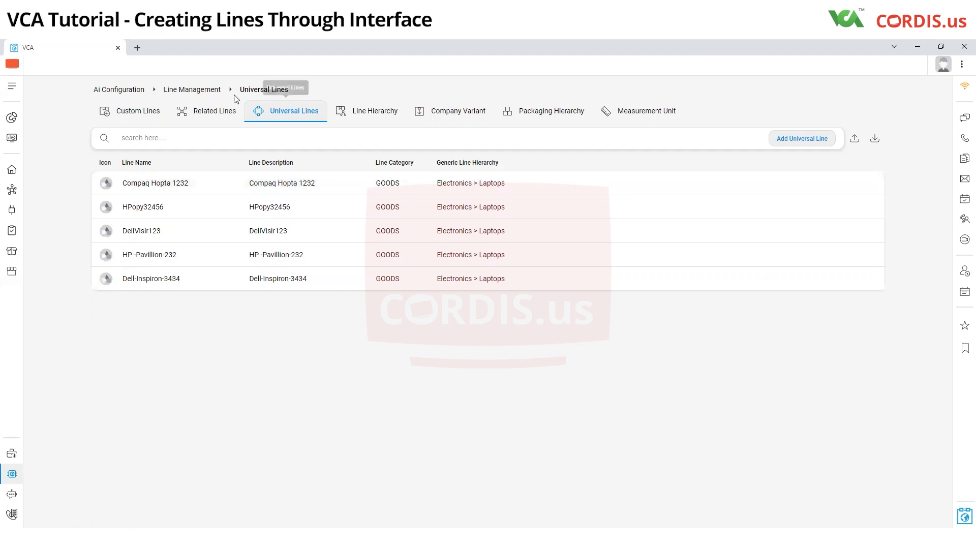
left_click(148, 121)
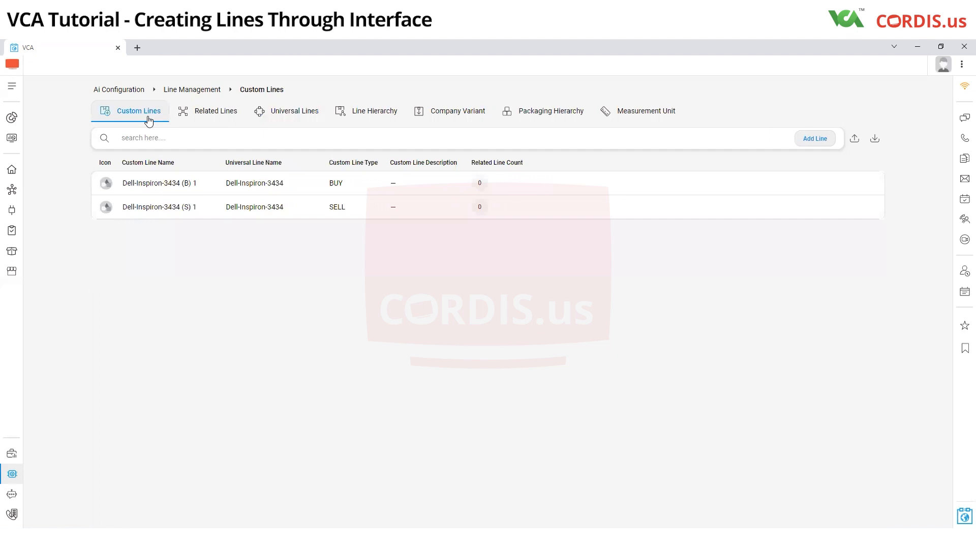
left_click(815, 138)
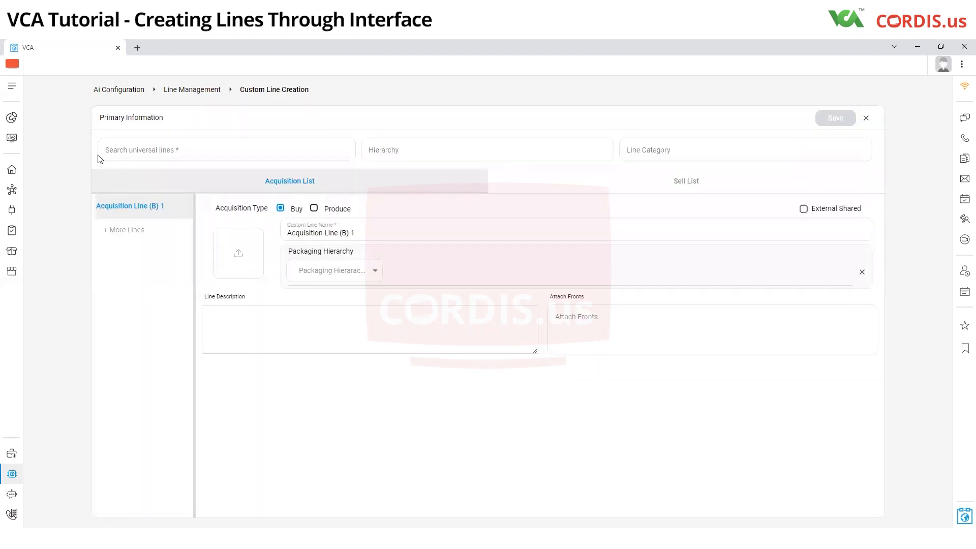
left_click(161, 153)
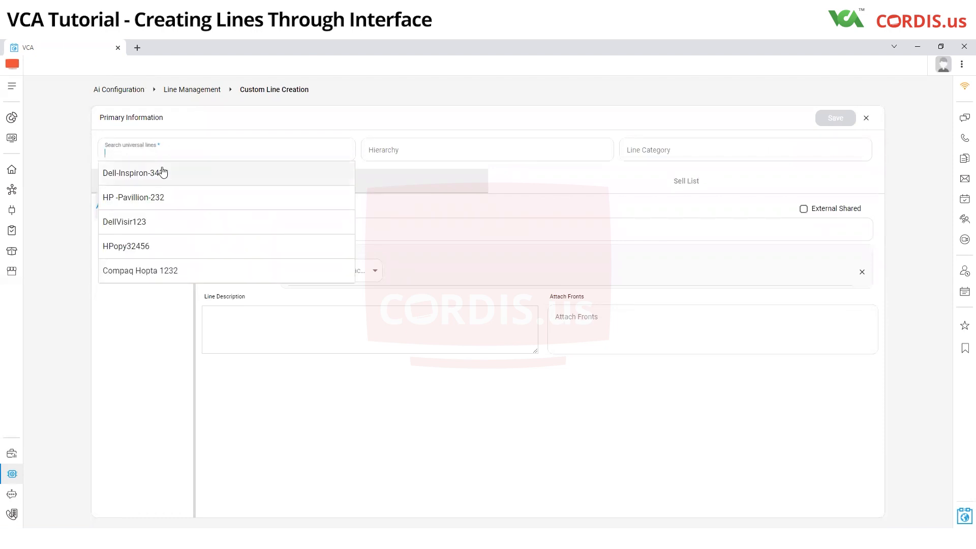
left_click(161, 271)
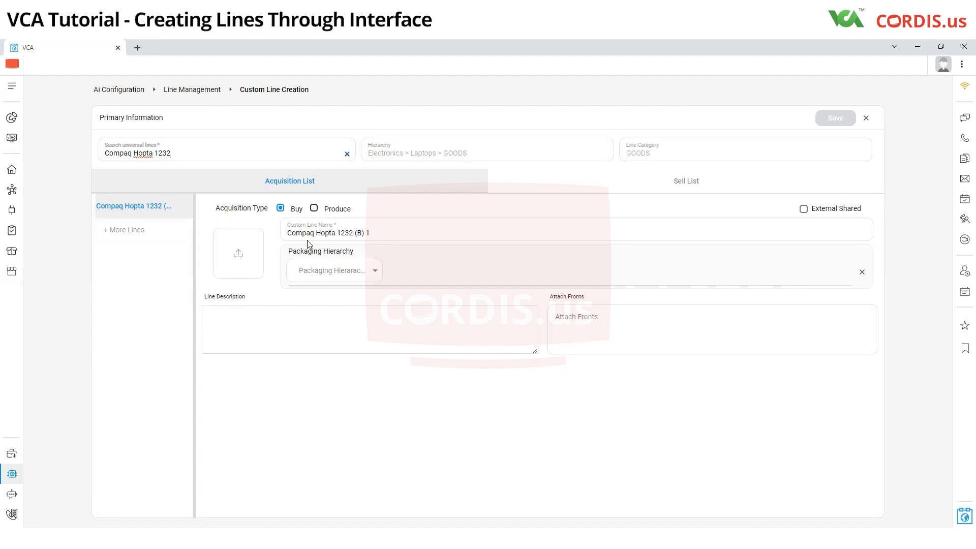
Step: Name the acquisition line Compaq Hopta 1232 (B) - Green - 264 GB and set its packaging hierarchy to NA
double_click(372, 231)
key("BackSpace")
type("Green - 264 GB")
left_click(327, 277)
left_click(316, 300)
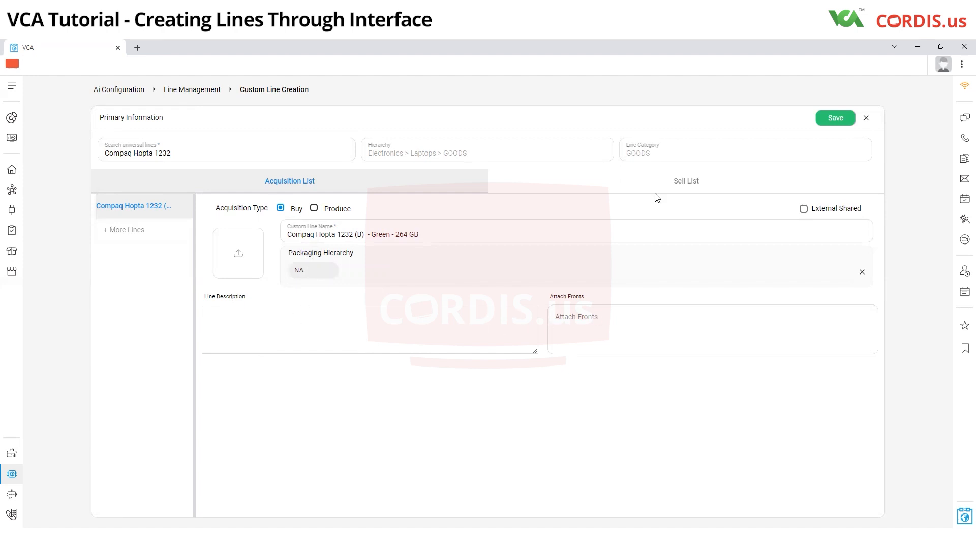
Step: Name the sell line Compaq Hopta 1232 (S) Green 264 GB with packaging hierarchy NA, and save the custom lines
left_click(666, 187)
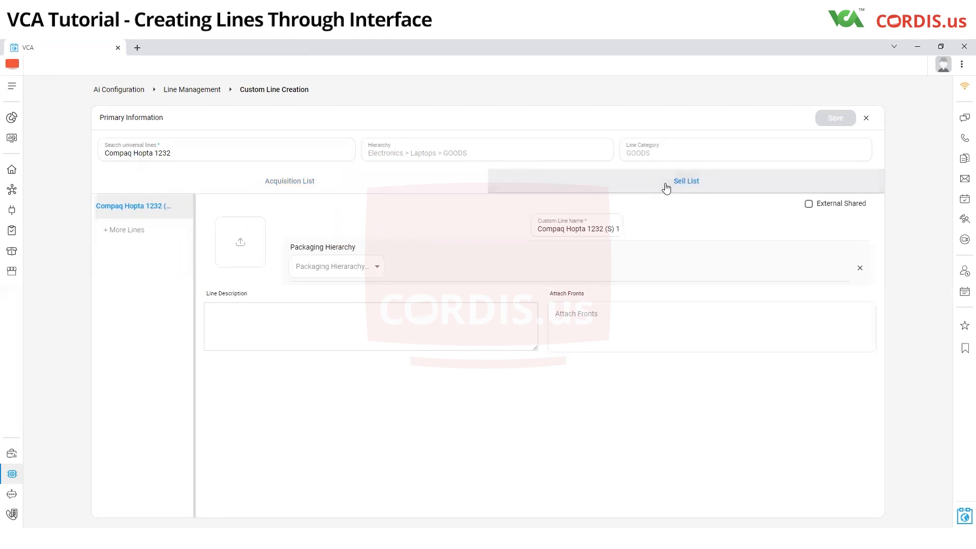
left_click_drag(603, 229, 617, 229)
left_click(606, 229)
left_click_drag(605, 229, 622, 232)
left_click(614, 227)
type("Green 264 GB")
left_click(301, 268)
left_click(307, 290)
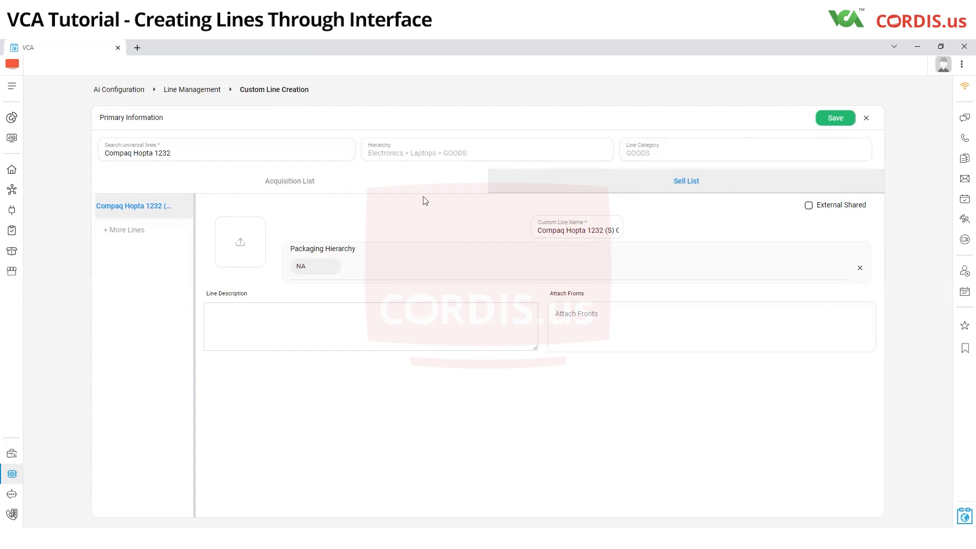
left_click(836, 118)
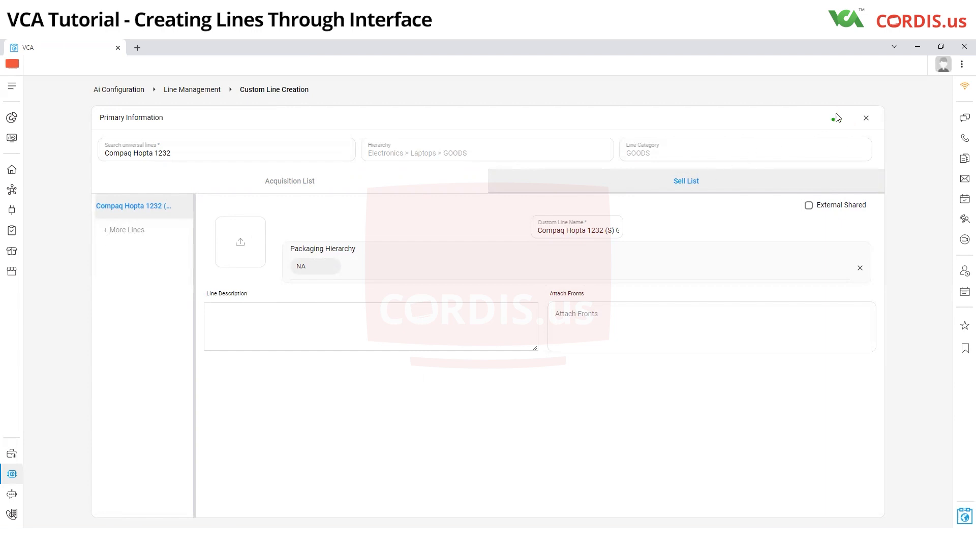